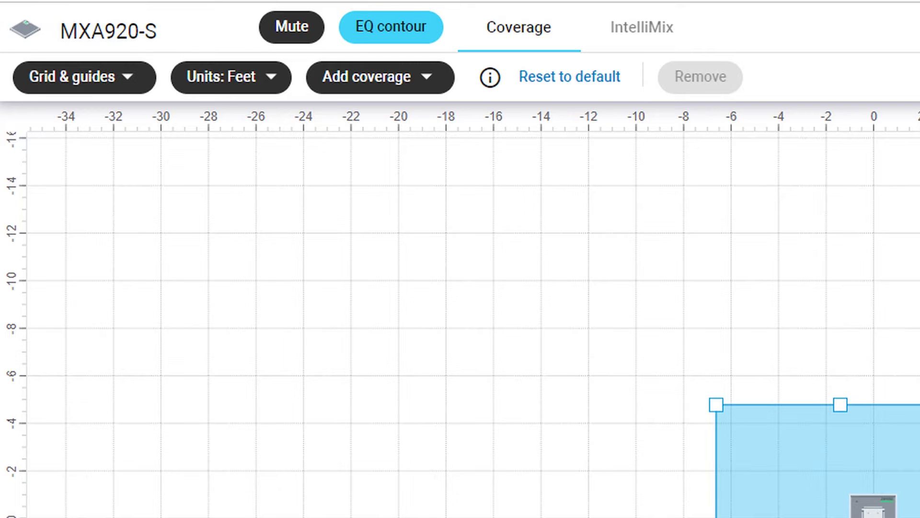
Add dynamic Coverage 2, place it below the grey area, and widen it to the right.
left_click(396, 83)
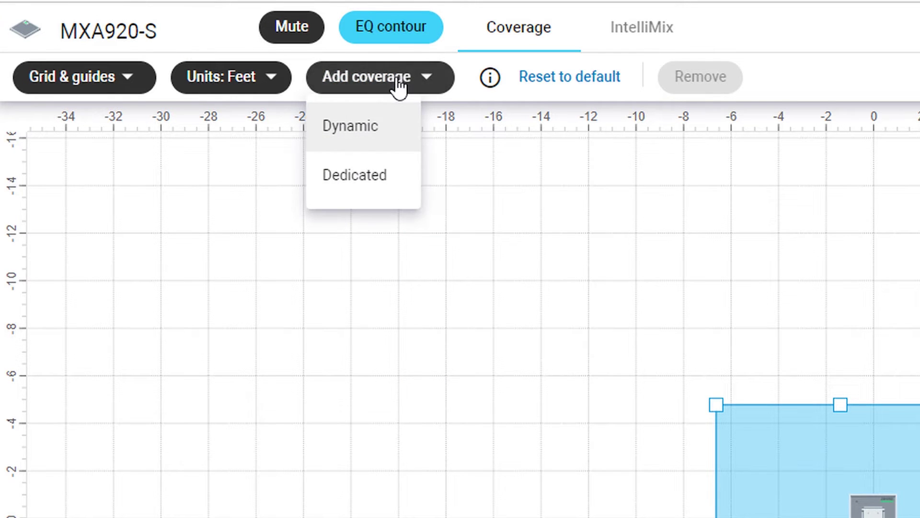
left_click(377, 134)
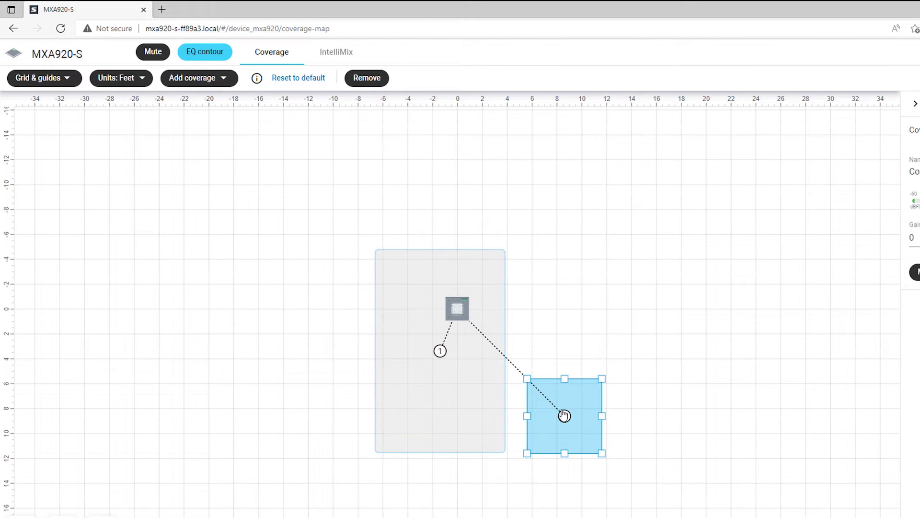
mouse_move(564, 416)
left_mouse_down()
mouse_move(539, 487)
mouse_move(423, 497)
left_mouse_up()
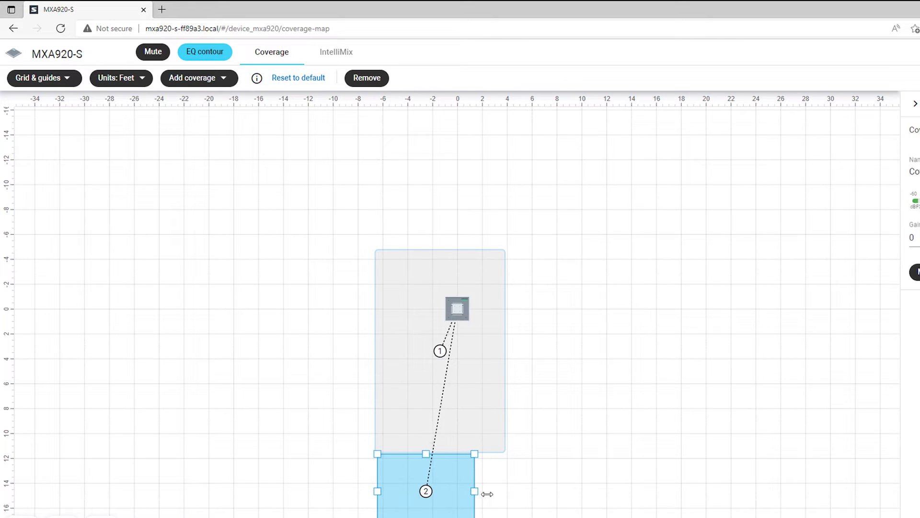
left_click_drag(487, 494, 531, 499)
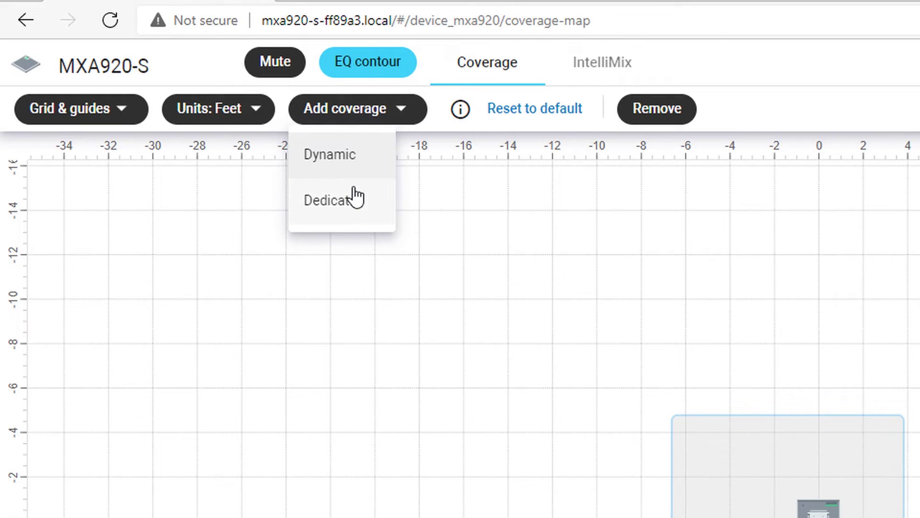
Add dedicated Coverage 3 and move it above and right of the microphone.
left_click(356, 207)
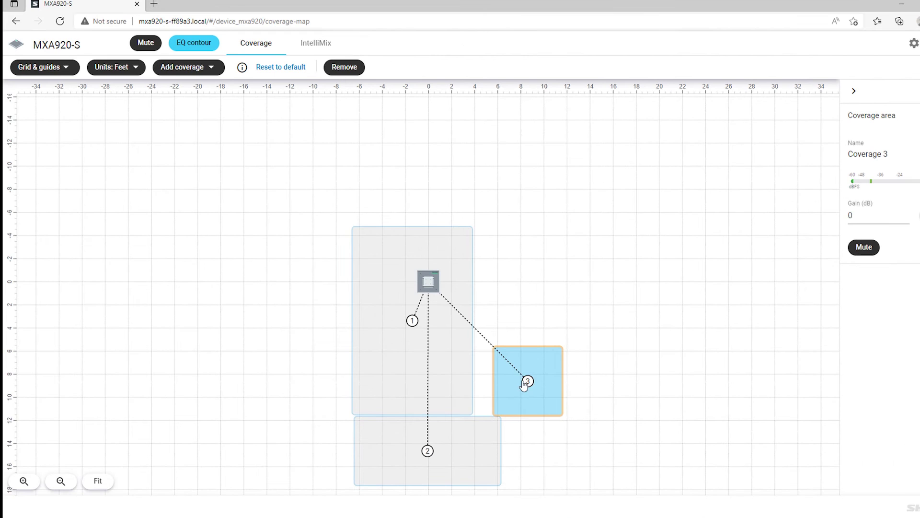
left_click_drag(528, 380, 532, 231)
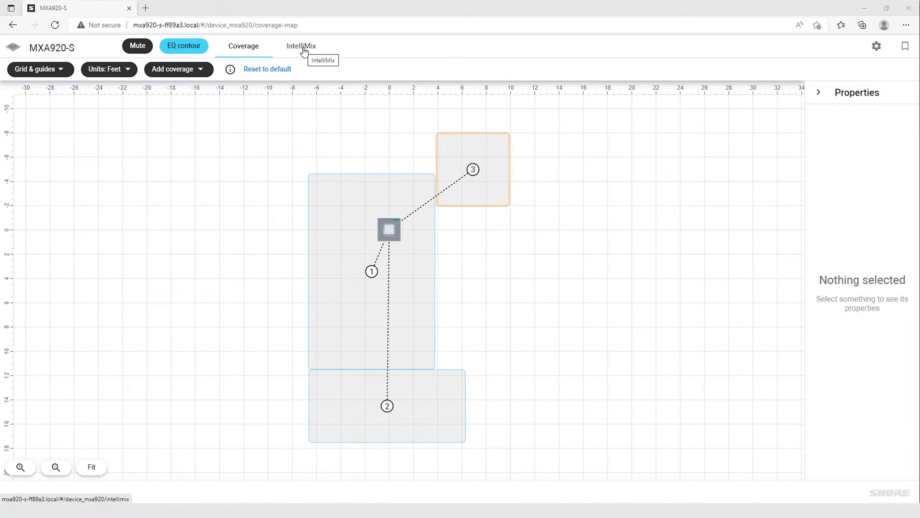
Switch to IntelliMix and open device settings to confirm Automatic coverage is Off.
left_click(304, 52)
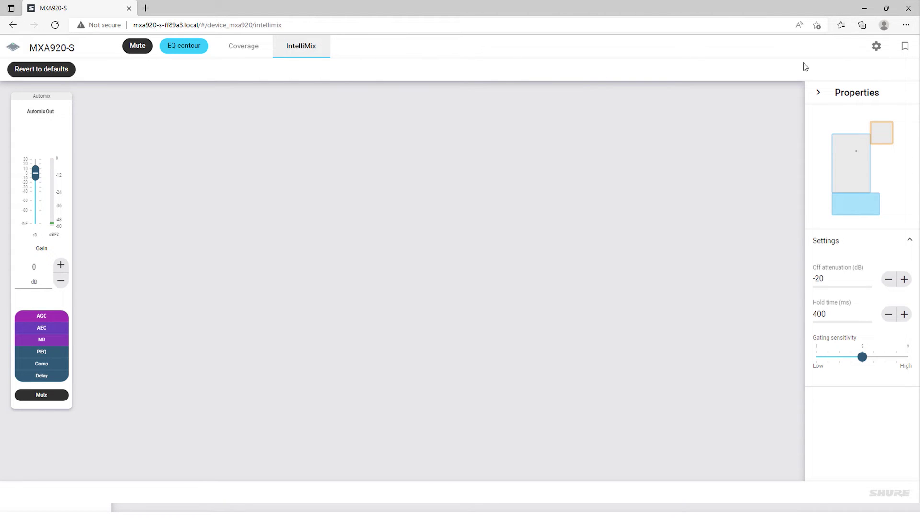
left_click(877, 46)
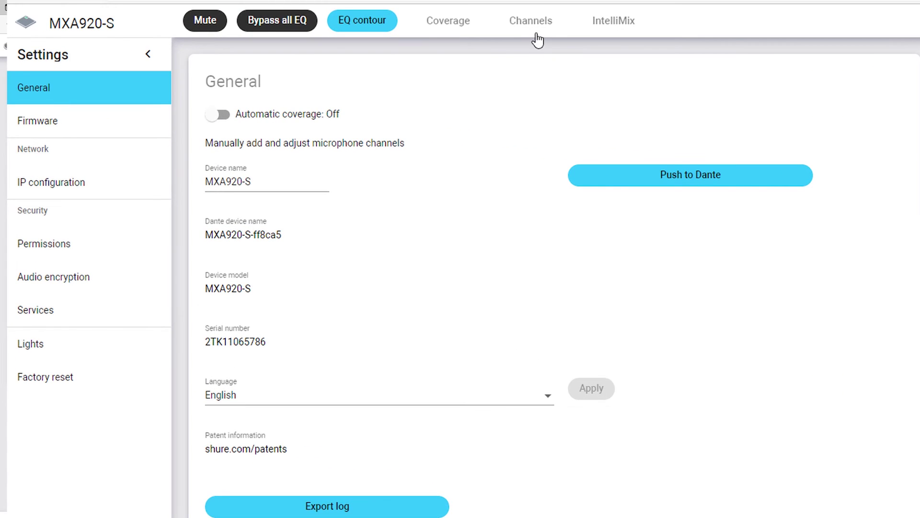
left_click(538, 27)
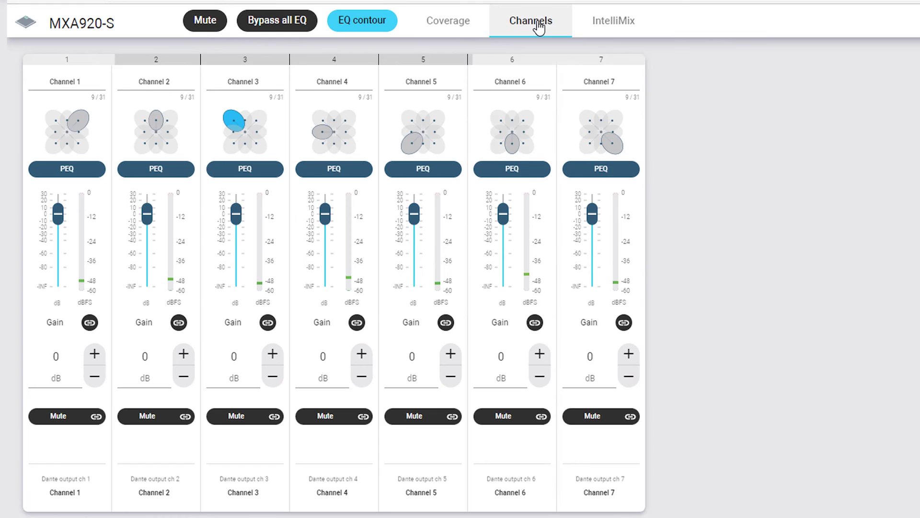